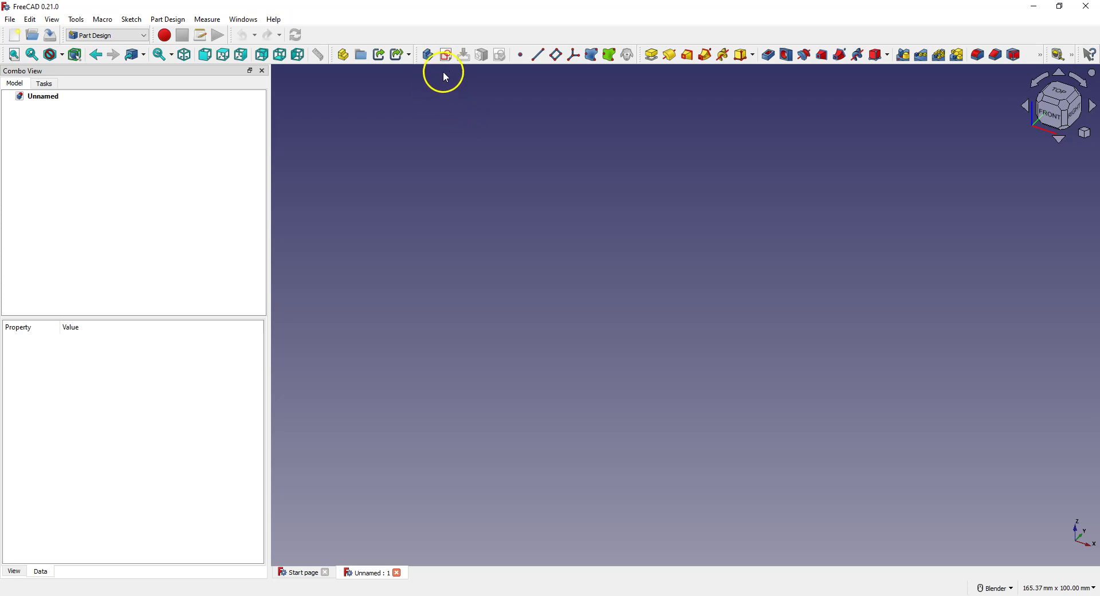
# Step: Create a new sketch attached to the XY base plane
pyautogui.click(447, 56)
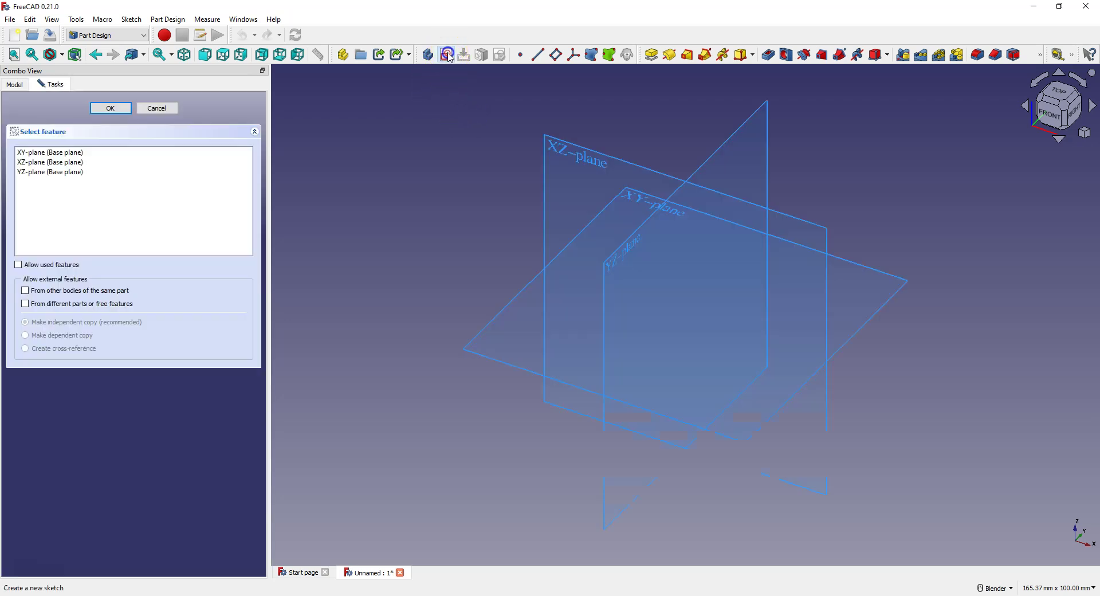
pyautogui.click(629, 198)
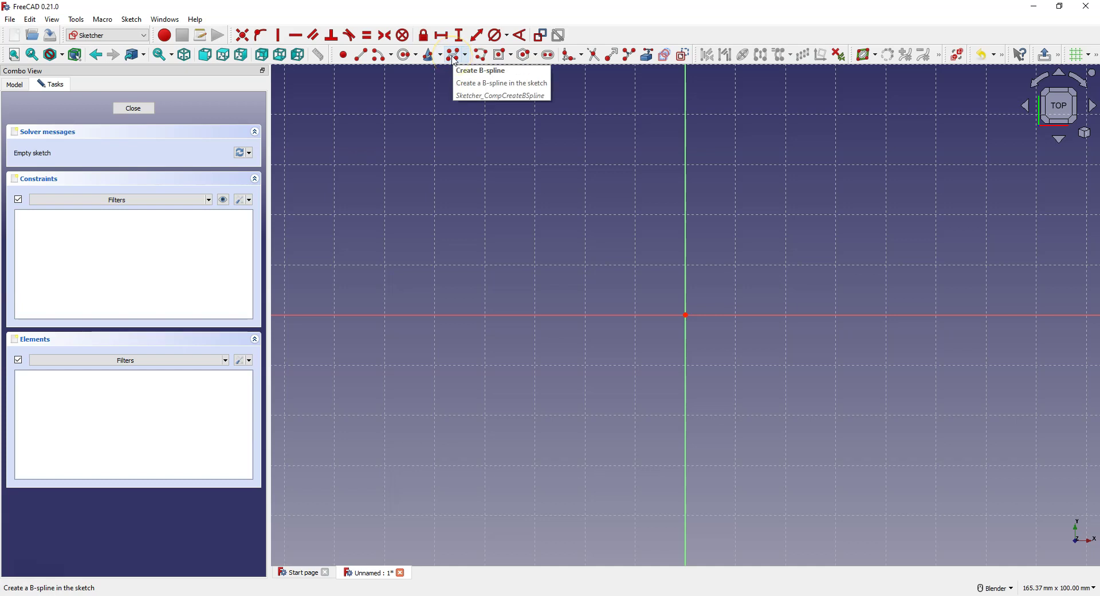
# Step: Draw a four-pole arched B-spline from the origin to the horizontal axis, then close the sketch
pyautogui.click(456, 57)
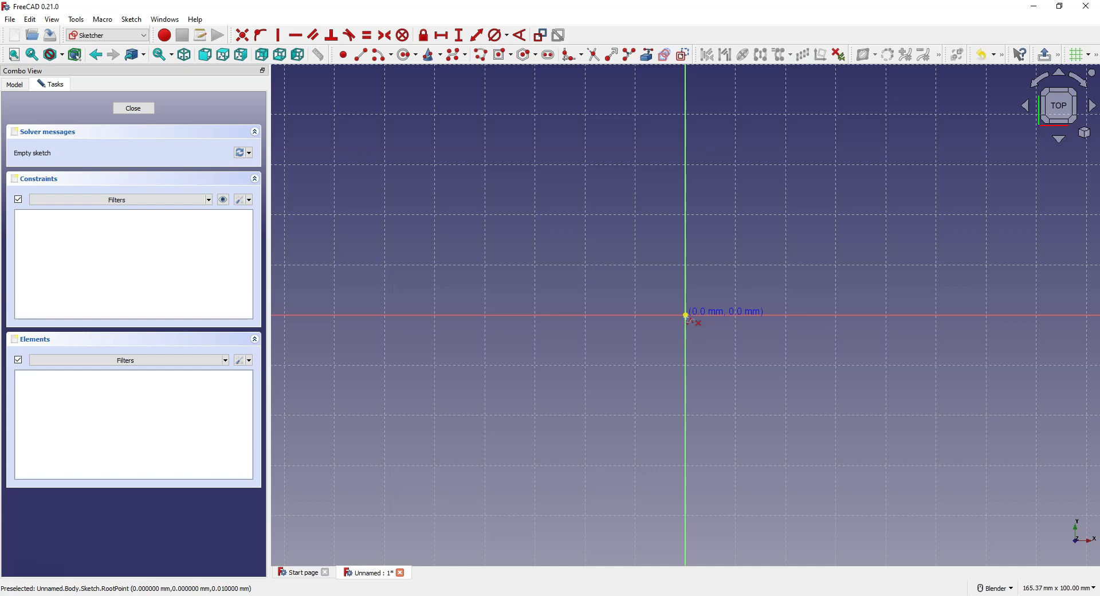
pyautogui.click(685, 315)
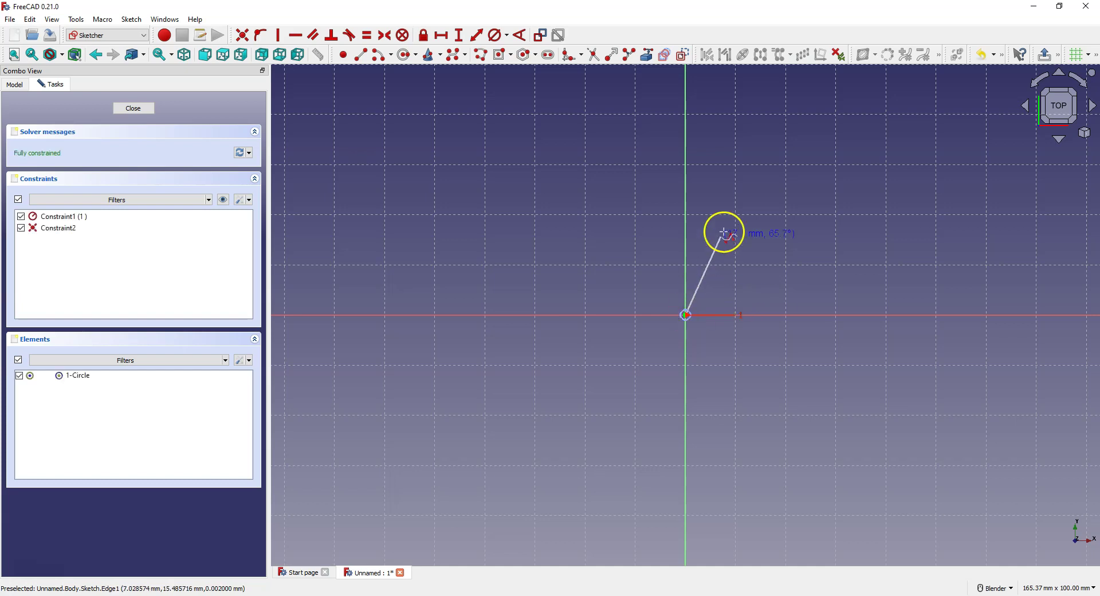
pyautogui.keyDown('shift'); pyautogui.moveTo(761, 235); pyautogui.dragTo(788, 204, button='middle'); pyautogui.keyUp('shift')
pyautogui.click(841, 181)
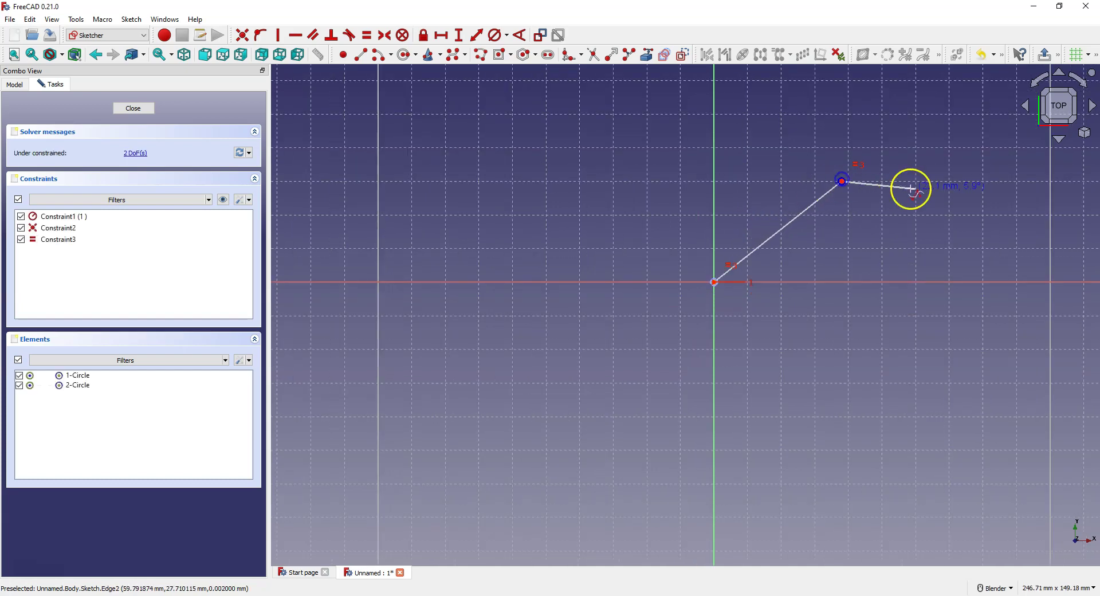
pyautogui.click(969, 214)
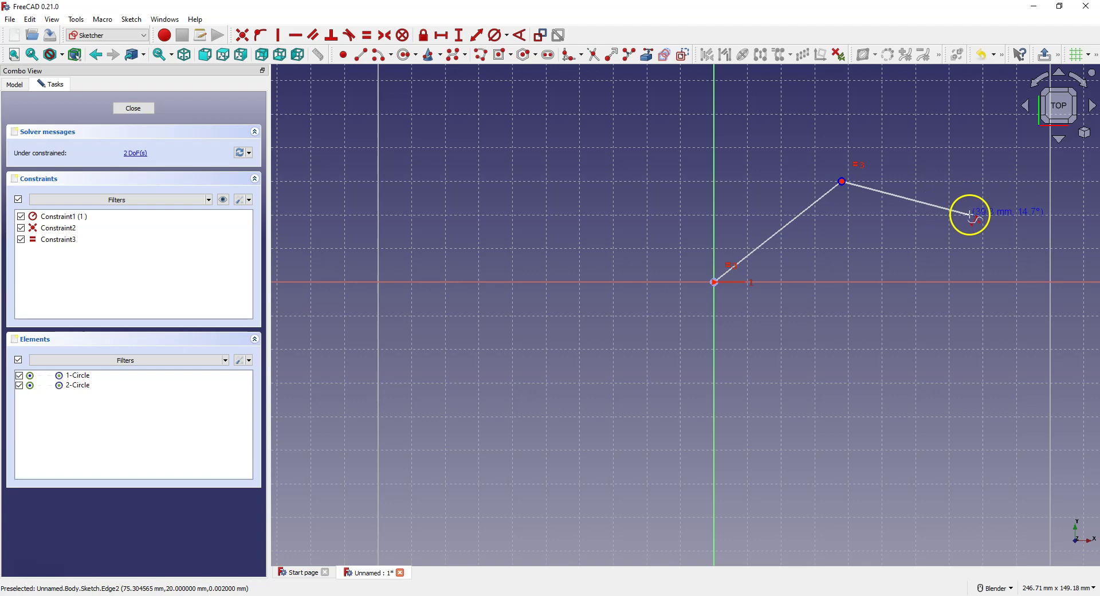
pyautogui.click(1037, 280)
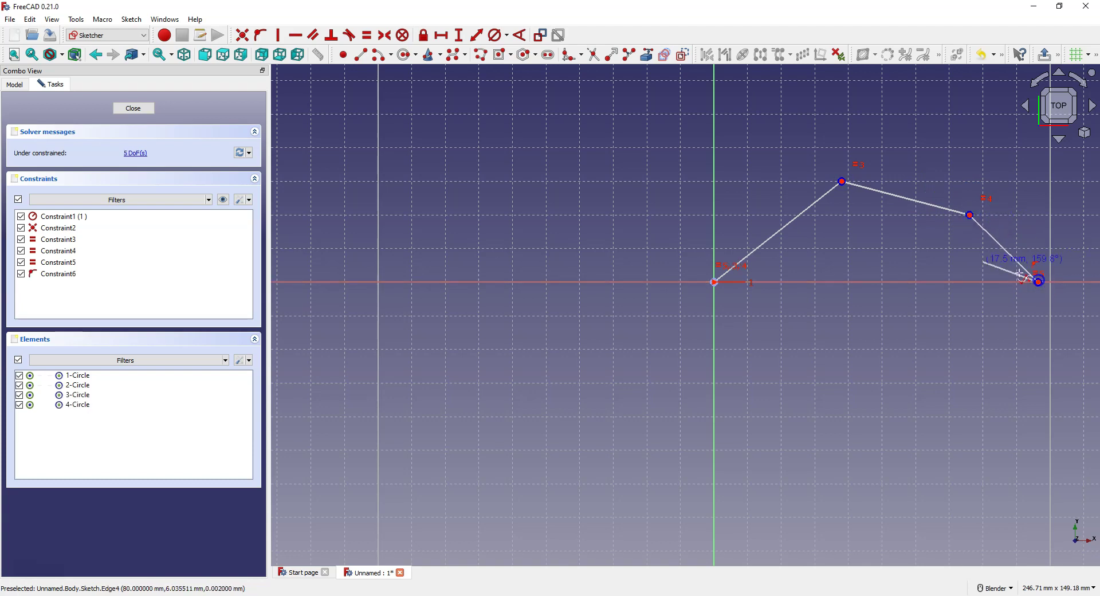
pyautogui.rightClick(909, 250)
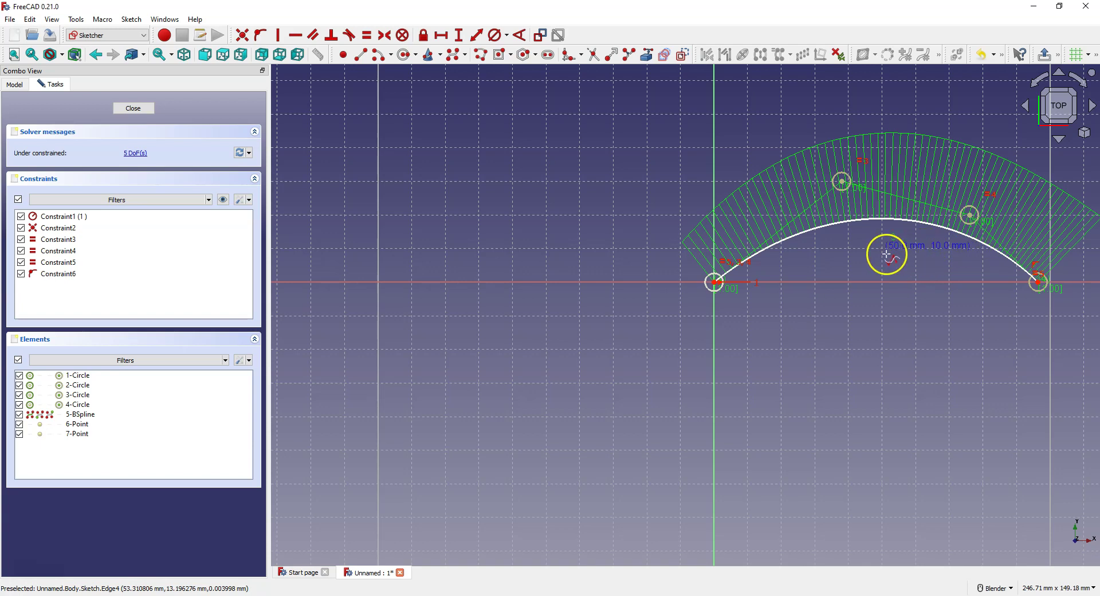
pyautogui.rightClick(710, 440)
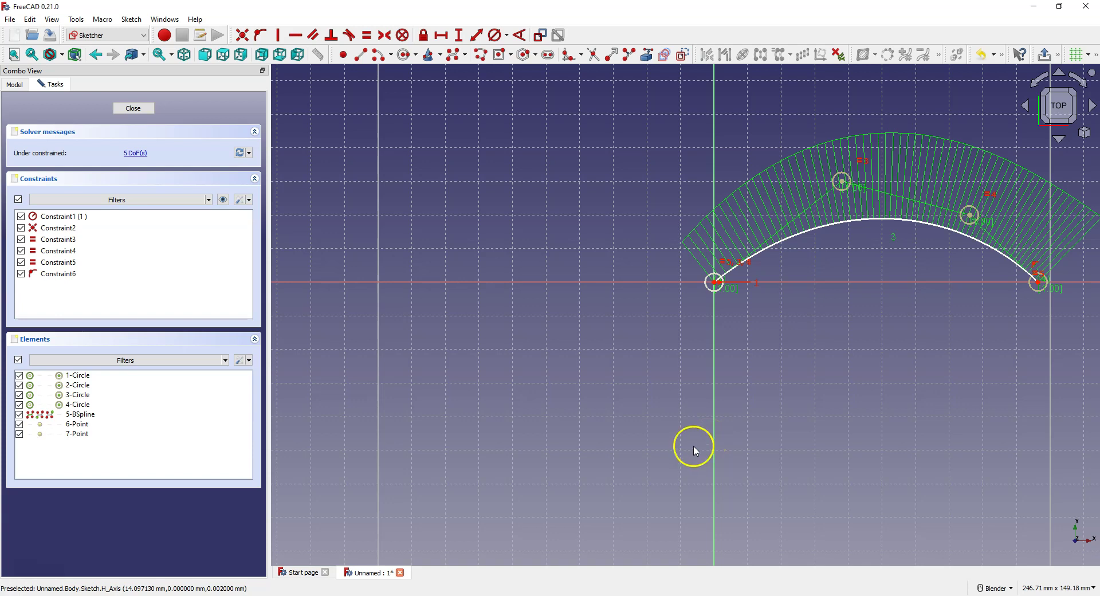
pyautogui.click(133, 109)
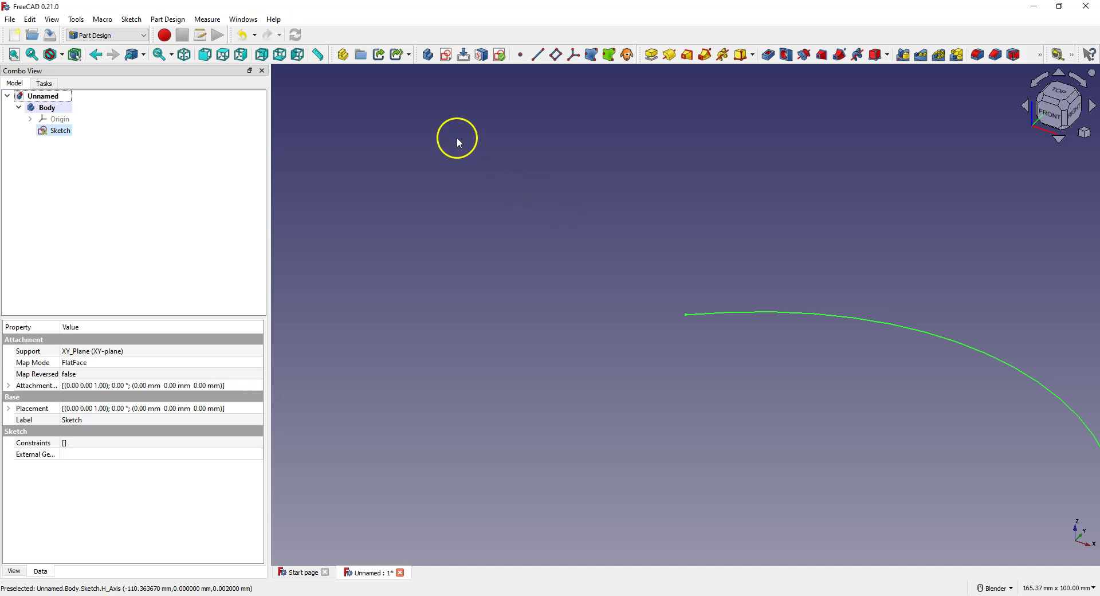
# Step: Create a second sketch for the pipe profile on the YZ plane
pyautogui.click(446, 55)
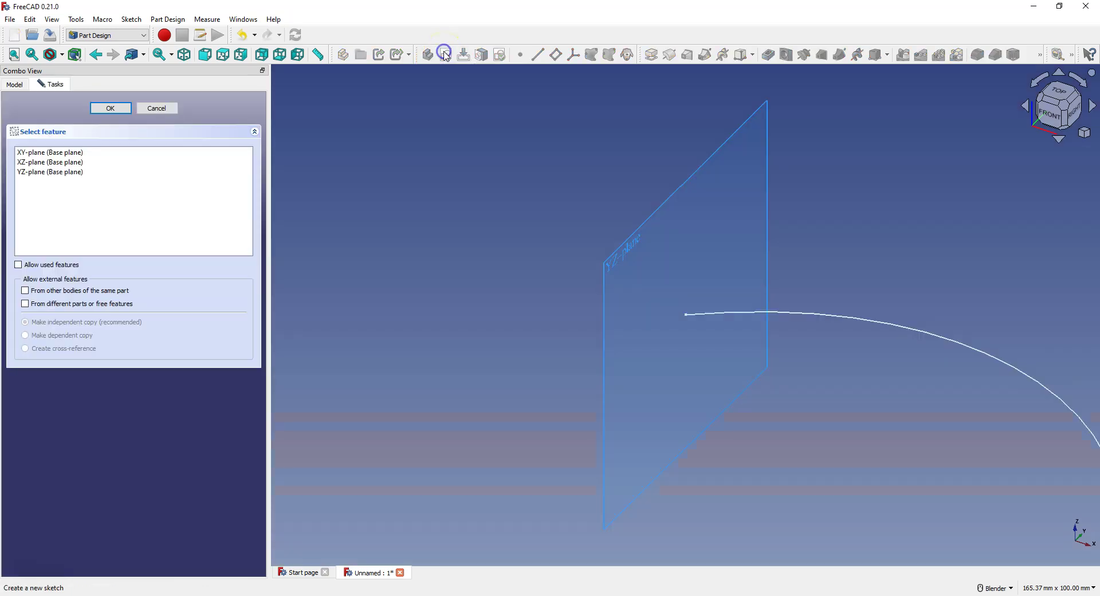
pyautogui.click(630, 253)
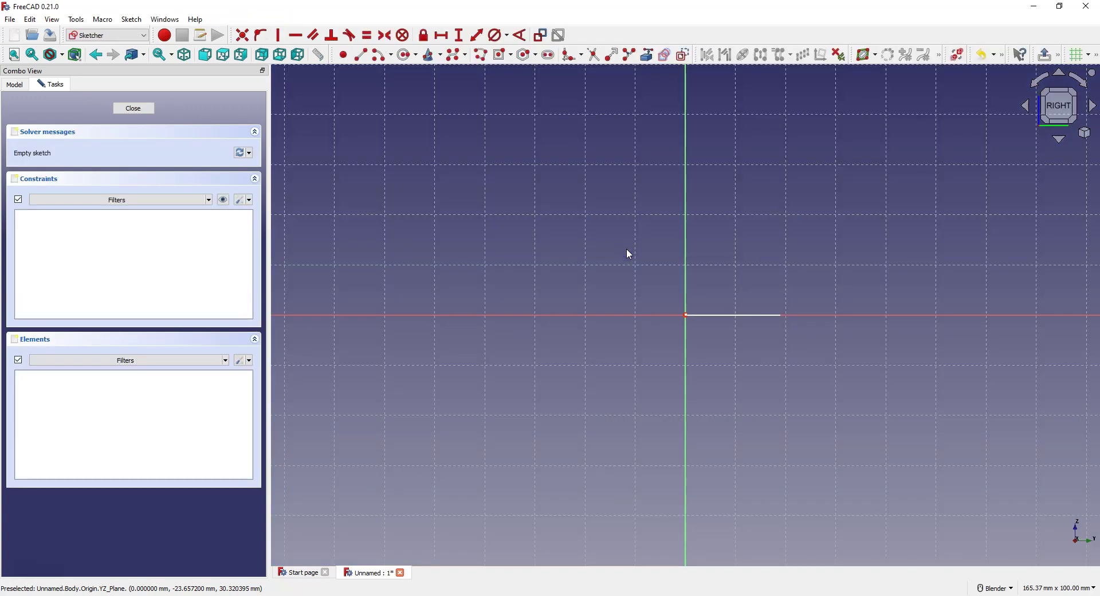
# Step: Draw a small circle centred on the sketch origin where the curve starts
pyautogui.click(700, 345)
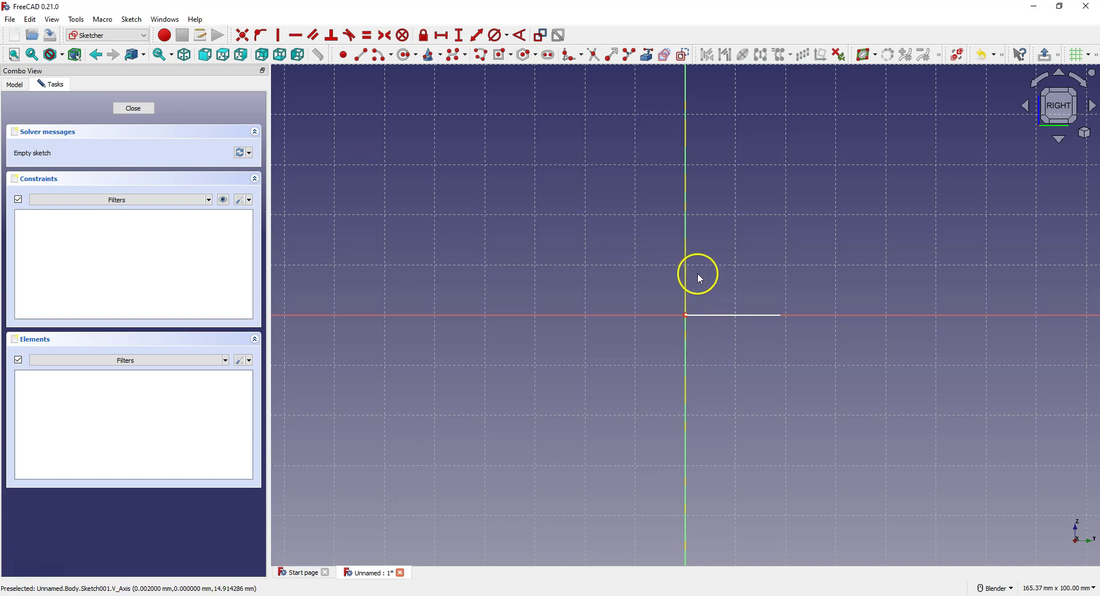
pyautogui.click(408, 55)
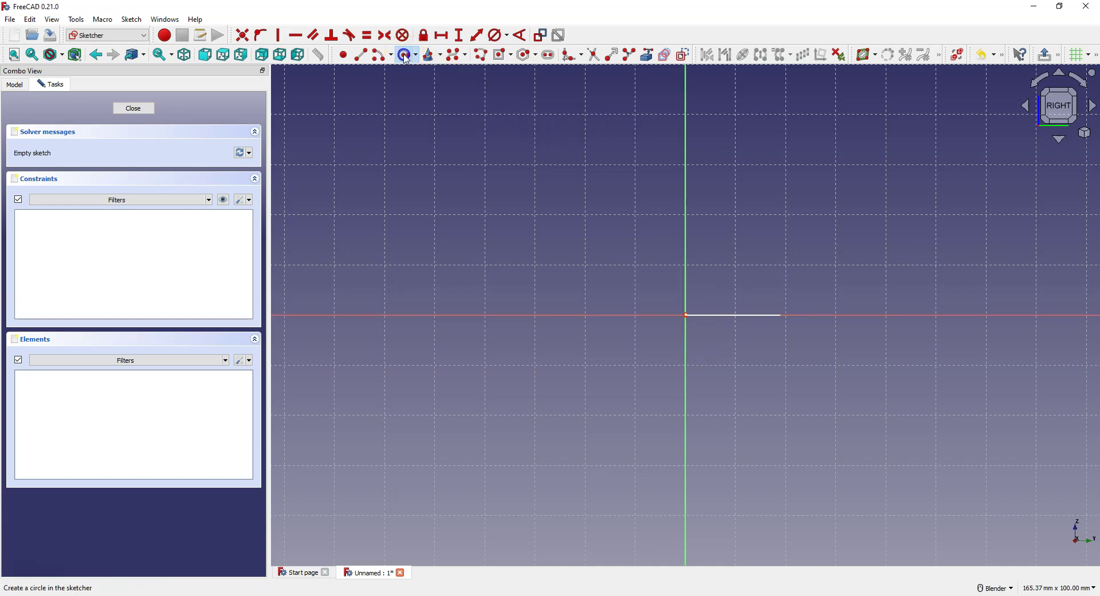
pyautogui.click(684, 315)
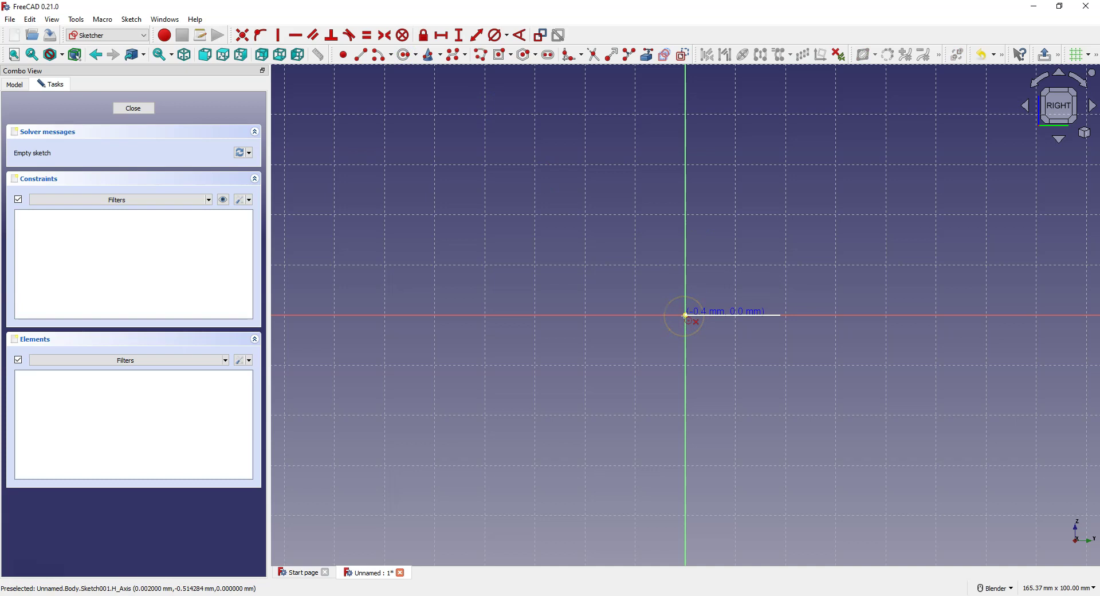
pyautogui.click(709, 316)
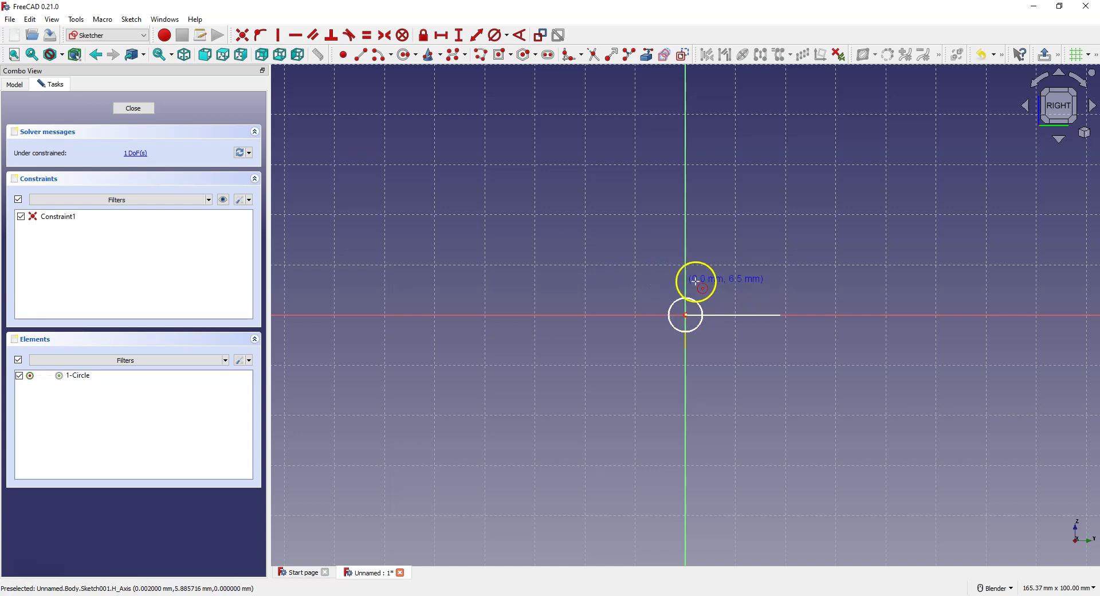
pyautogui.rightClick(709, 291)
pyautogui.scroll(-1, 710, 294)
pyautogui.scroll(2, 713, 277)
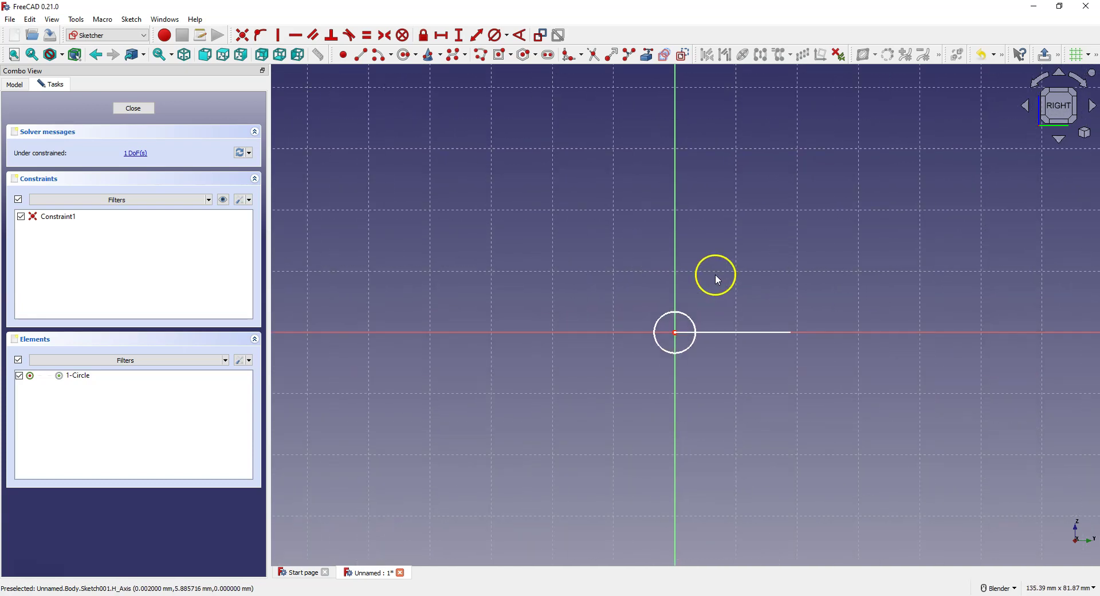
# Step: Give the profile circle a 2 mm diameter constraint
pyautogui.click(495, 37)
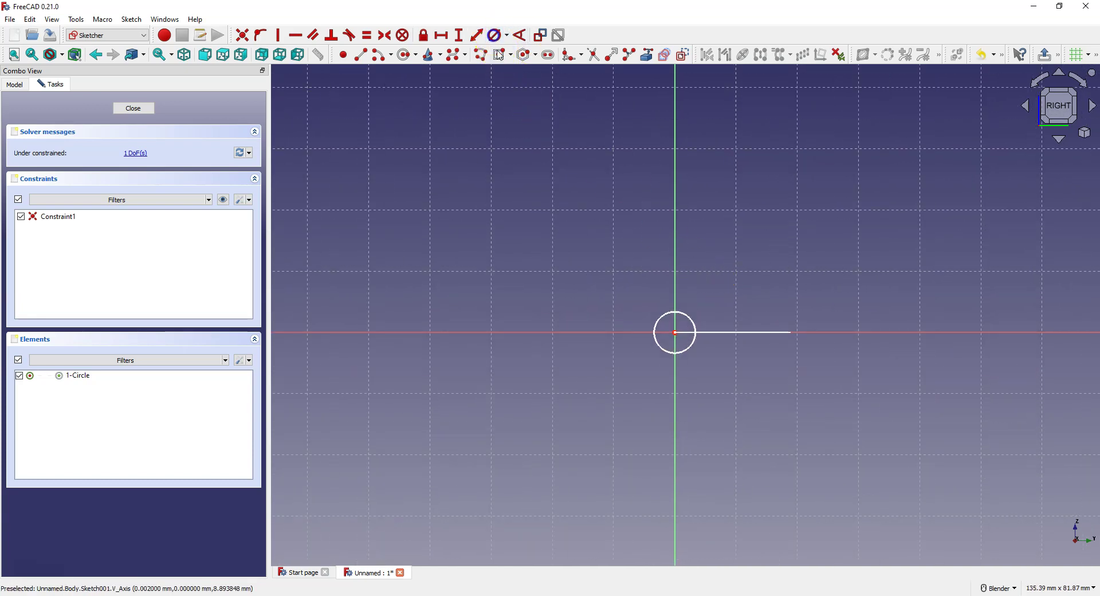
pyautogui.click(662, 317)
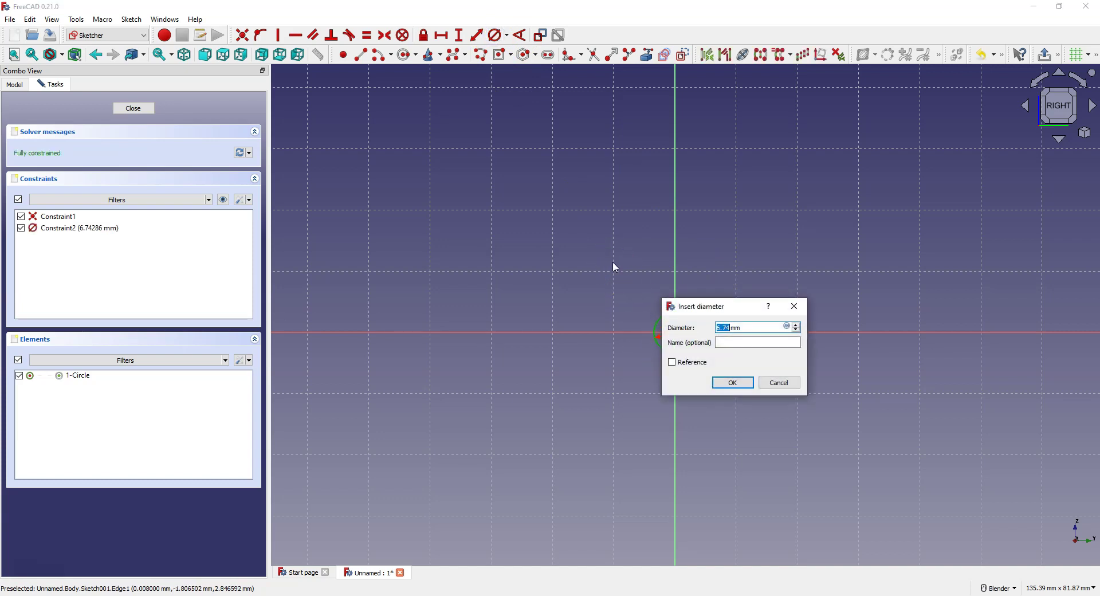
pyautogui.write('2')
pyautogui.click(732, 382)
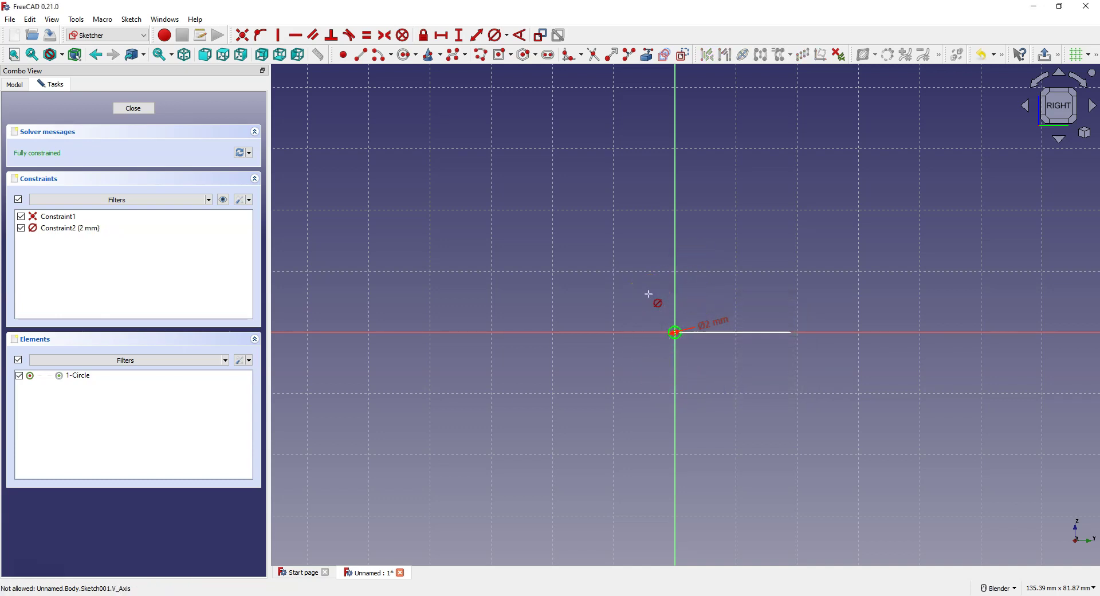
pyautogui.rightClick(638, 380)
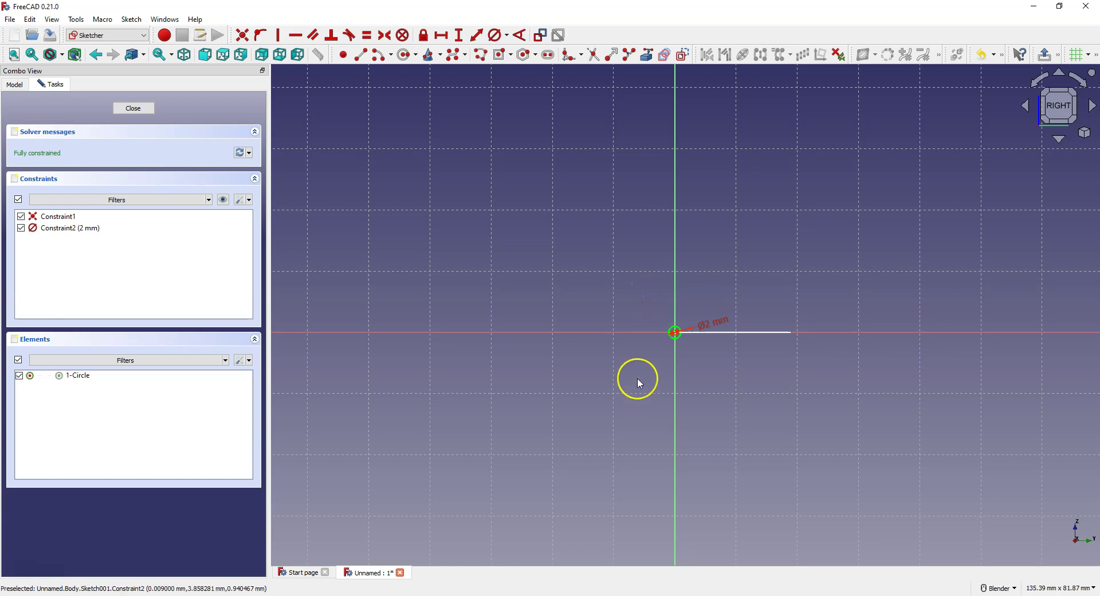
pyautogui.moveTo(634, 355)
pyautogui.mouseDown()
pyautogui.moveTo(712, 331)
pyautogui.moveTo(651, 331)
pyautogui.mouseUp()
pyautogui.scroll(5, 676, 327)
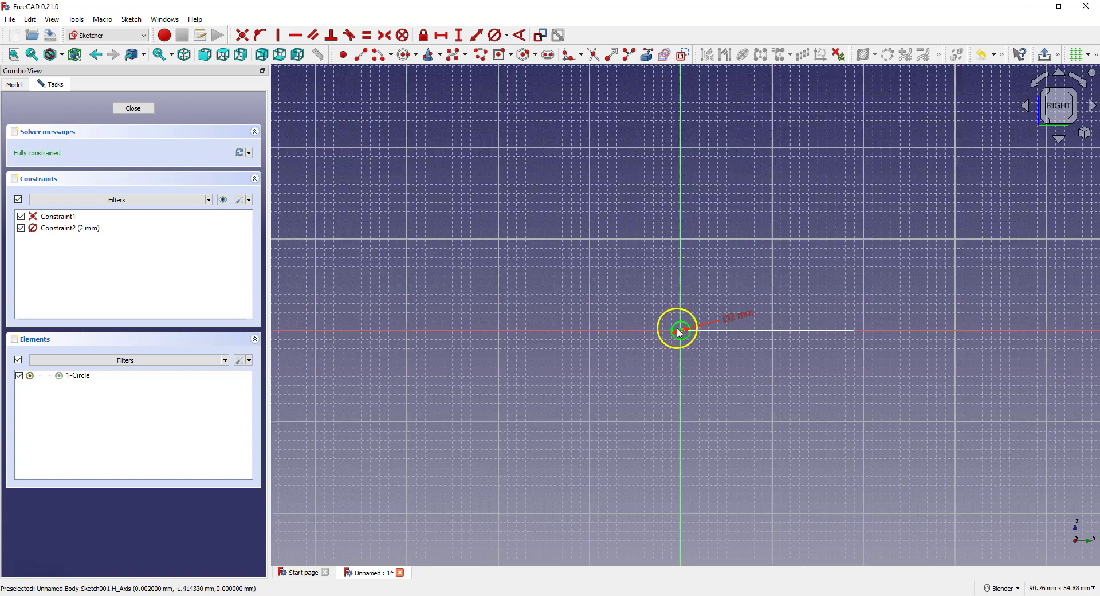
pyautogui.moveTo(746, 302); pyautogui.dragTo(731, 321, button='middle')
pyautogui.moveTo(732, 321)
pyautogui.mouseDown()
pyautogui.moveTo(688, 335)
pyautogui.moveTo(687, 322)
pyautogui.moveTo(741, 344)
pyautogui.mouseUp()
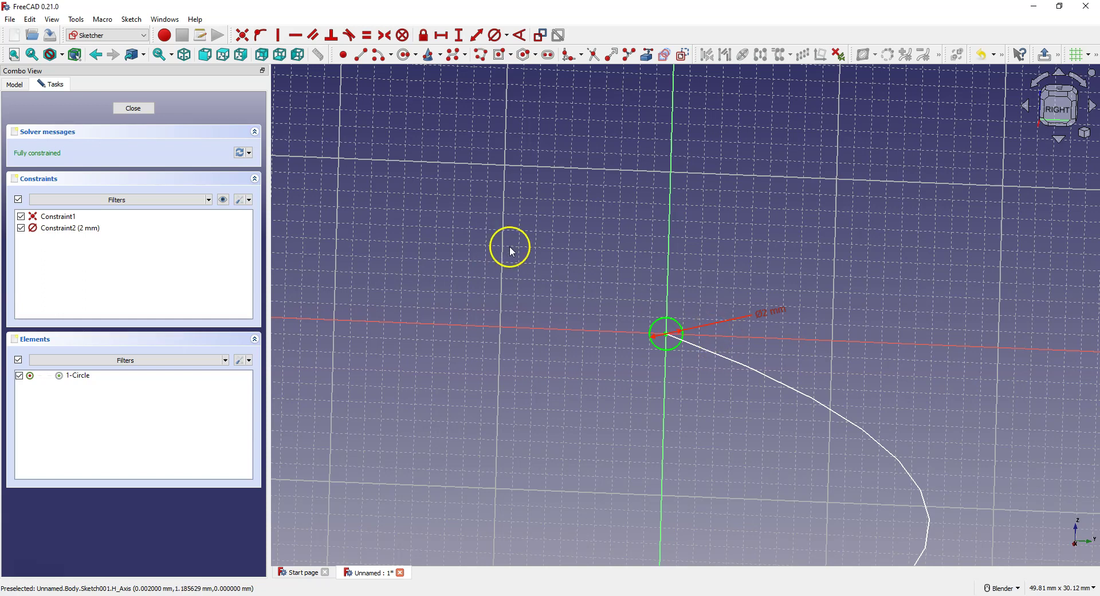
# Step: Close the sketch and rename the circle sketch Sketch001 to Profile
pyautogui.click(116, 109)
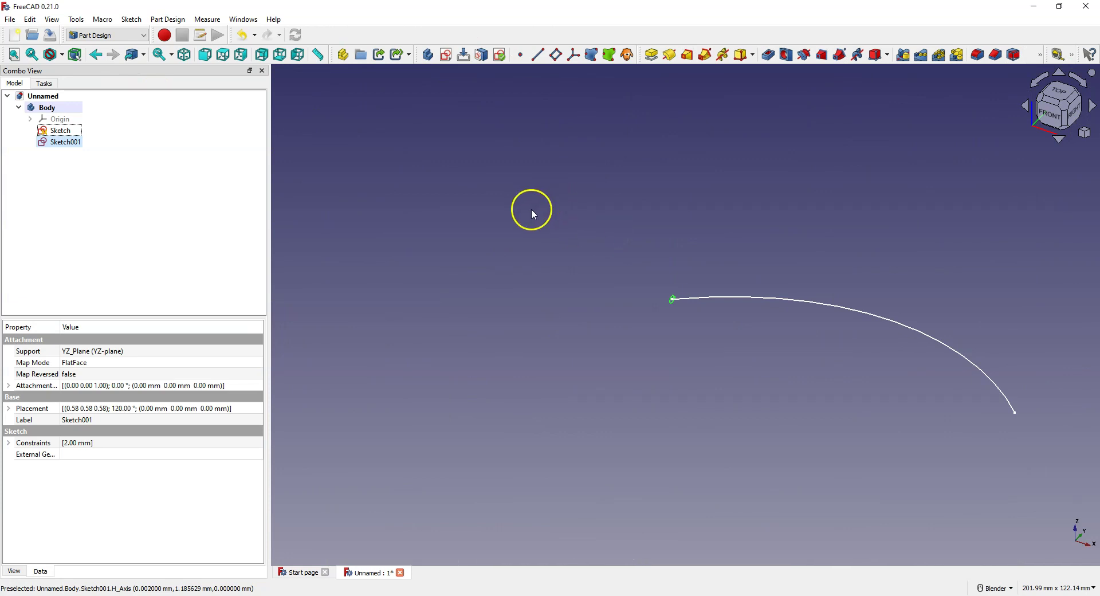
pyautogui.click(610, 210)
pyautogui.click(559, 284)
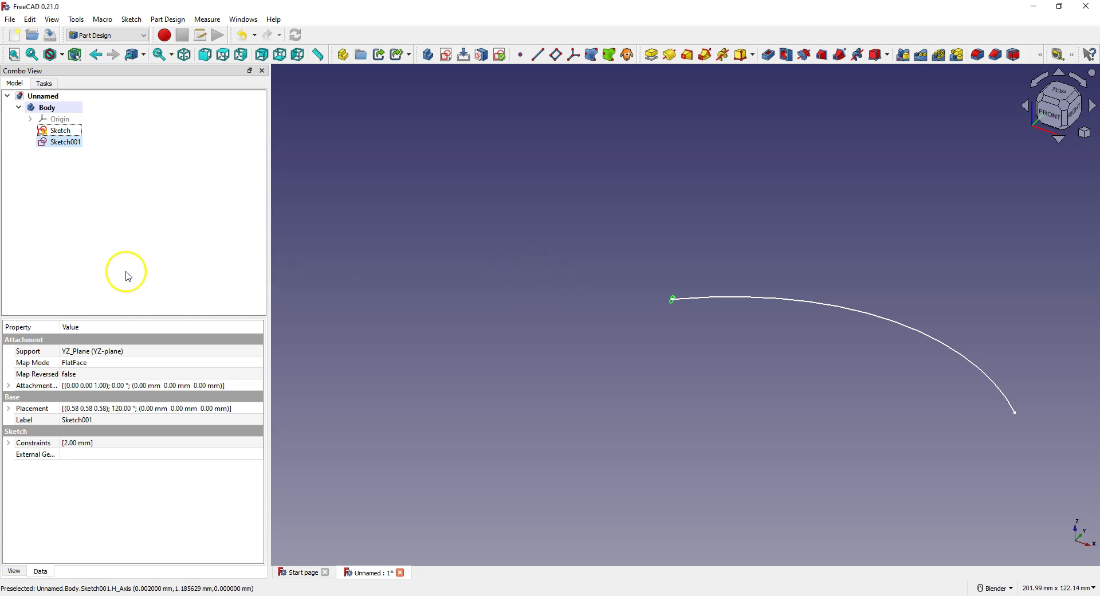
pyautogui.rightClick(52, 142)
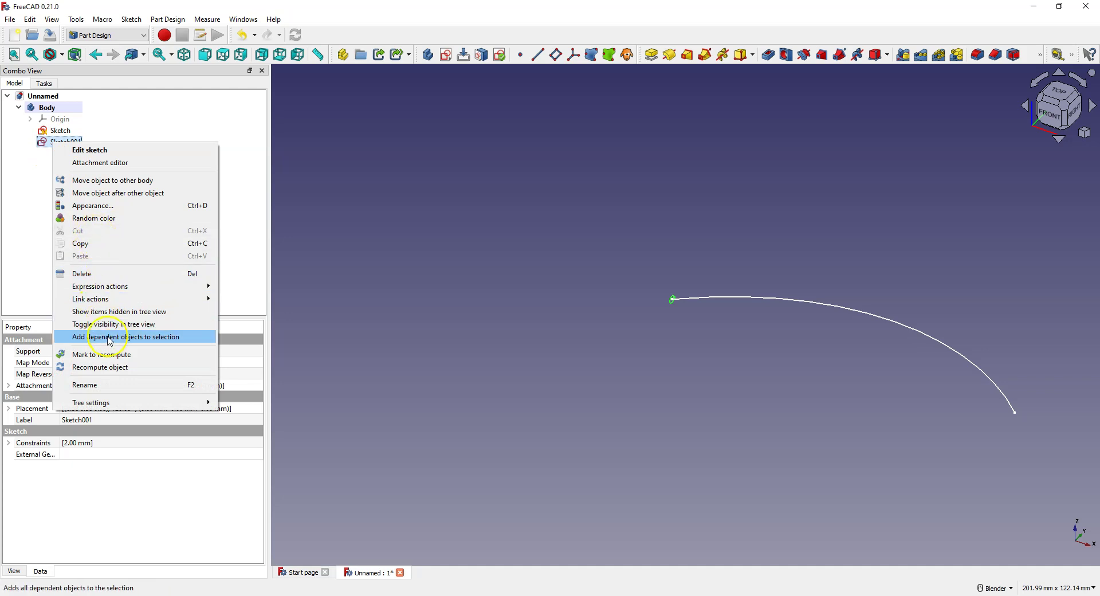
pyautogui.click(100, 385)
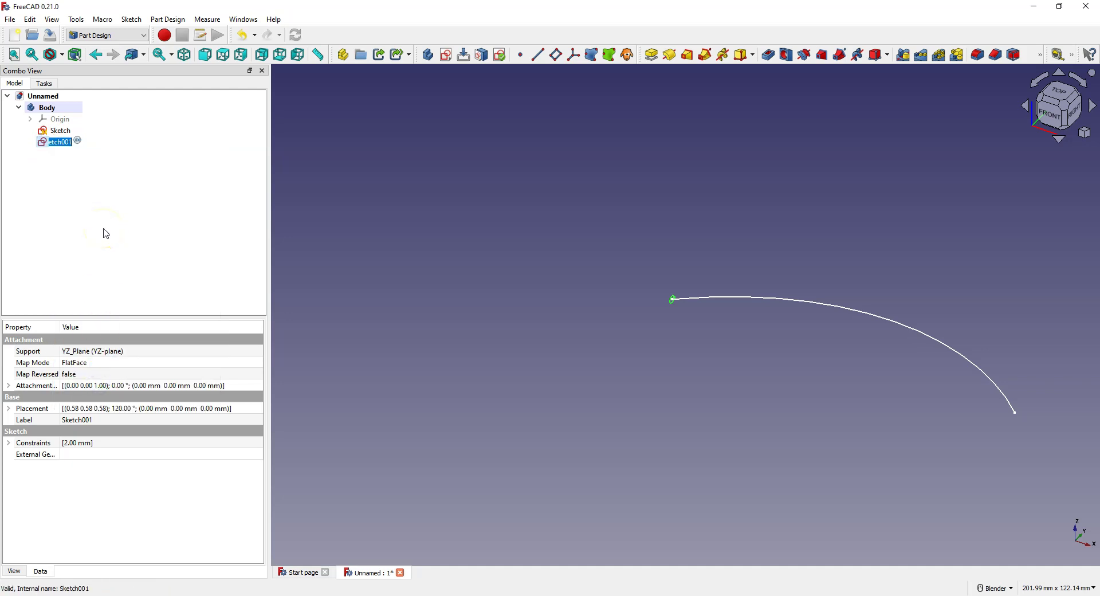
pyautogui.write('Profile')
pyautogui.click(106, 233)
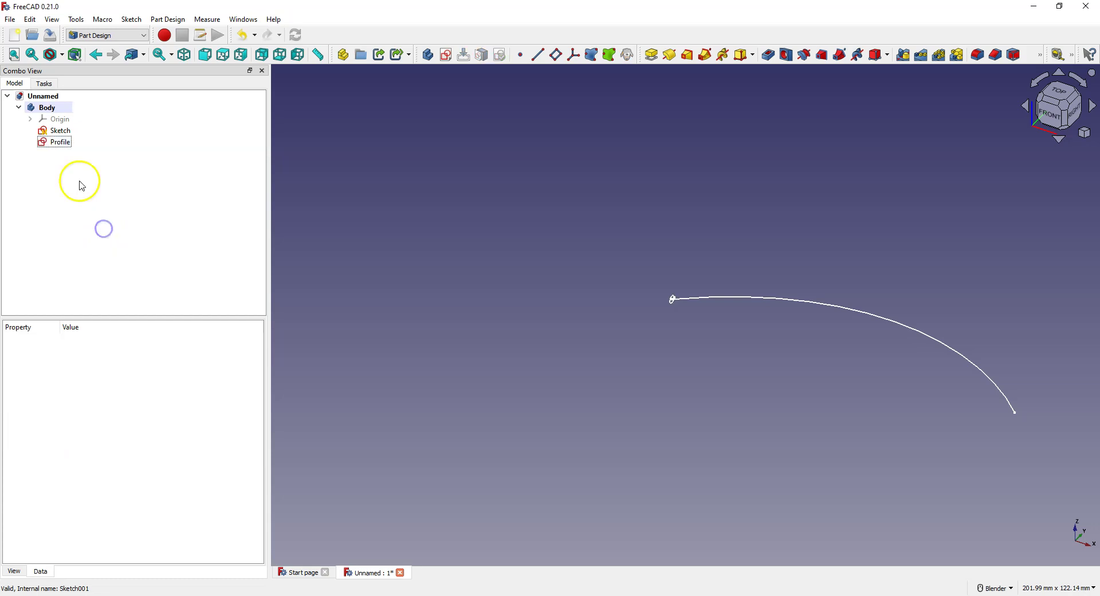
# Step: Rename the B-spline curve sketch from Sketch to Path
pyautogui.click(58, 131)
pyautogui.rightClick(58, 131)
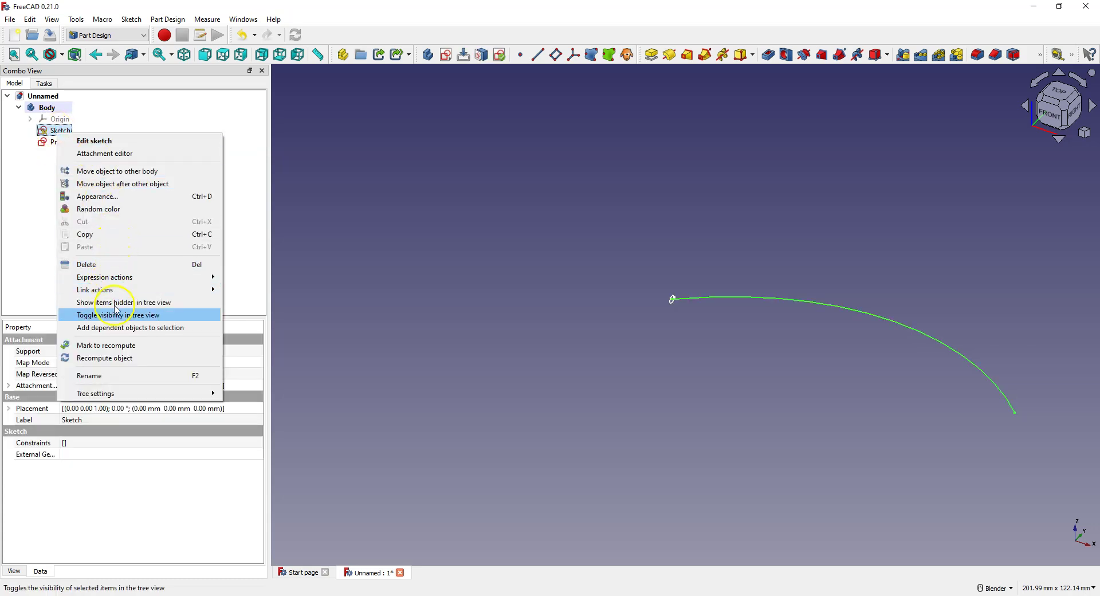
pyautogui.click(110, 375)
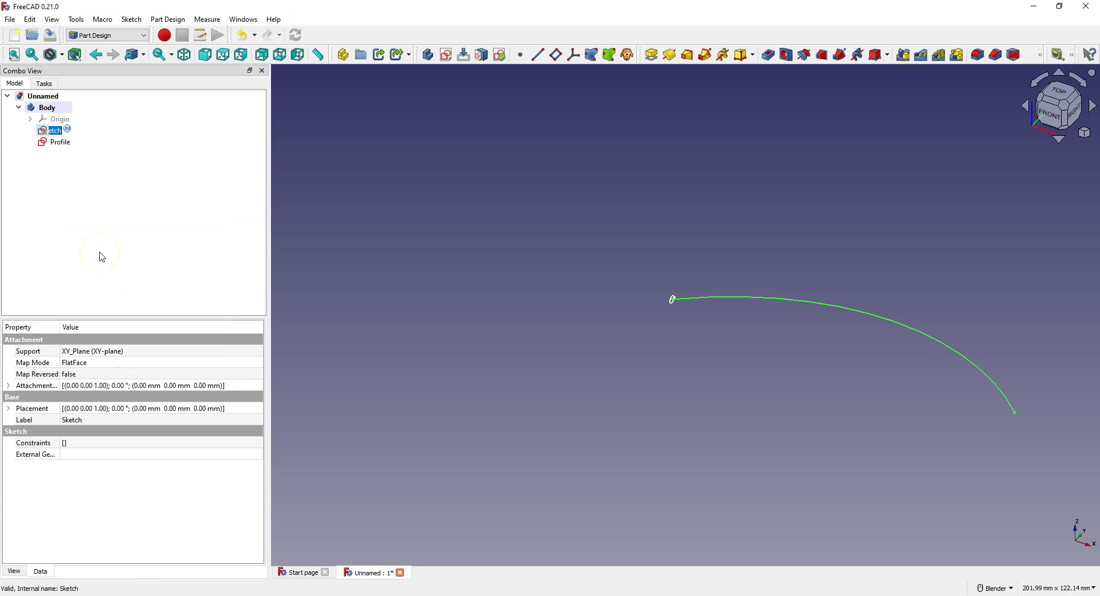
pyautogui.write('Path')
pyautogui.press('Return')
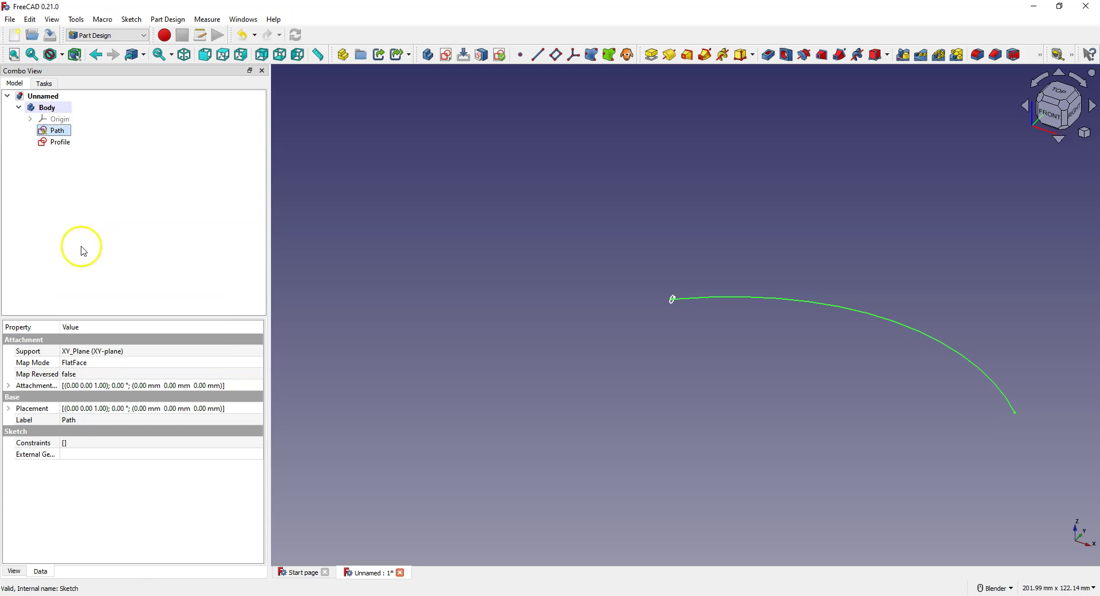
# Step: Sweep the Profile circle along the Path curve as an Additive Pipe
pyautogui.click(58, 143)
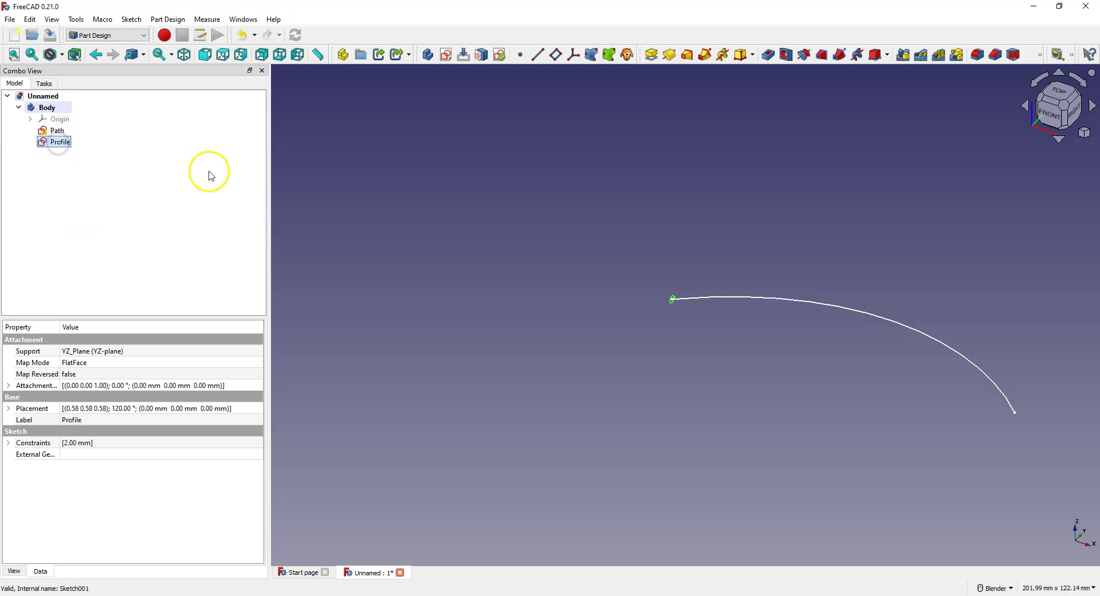
pyautogui.click(704, 63)
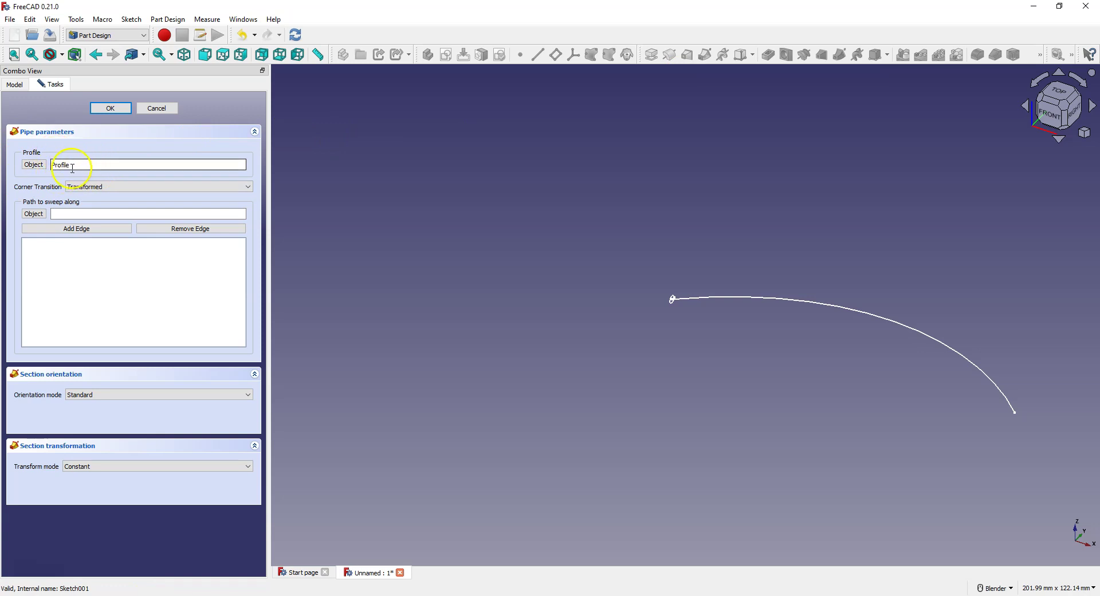
pyautogui.click(34, 214)
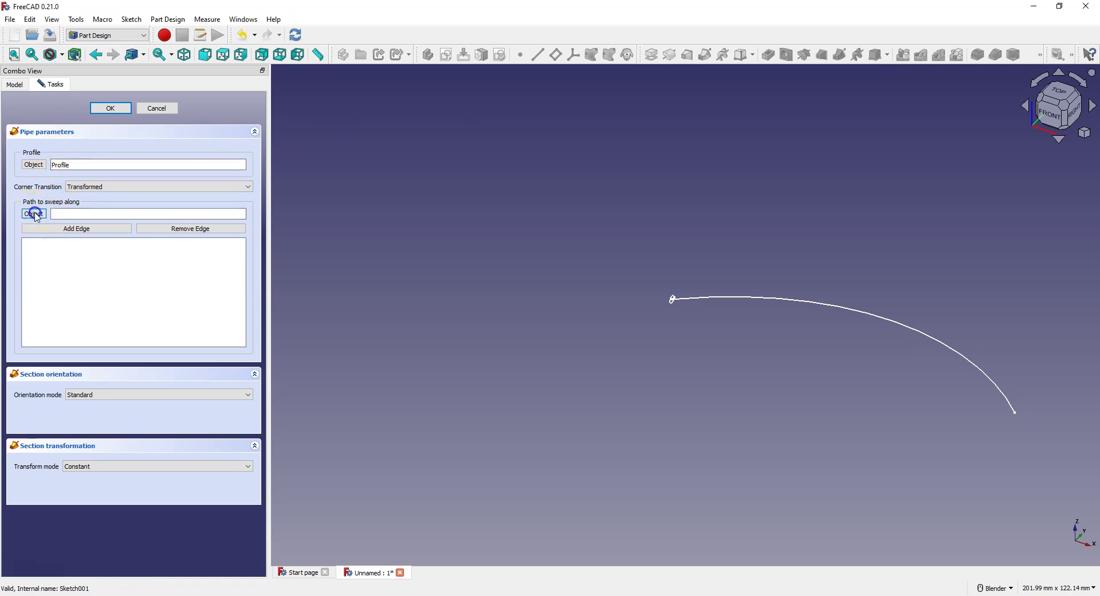
pyautogui.click(726, 302)
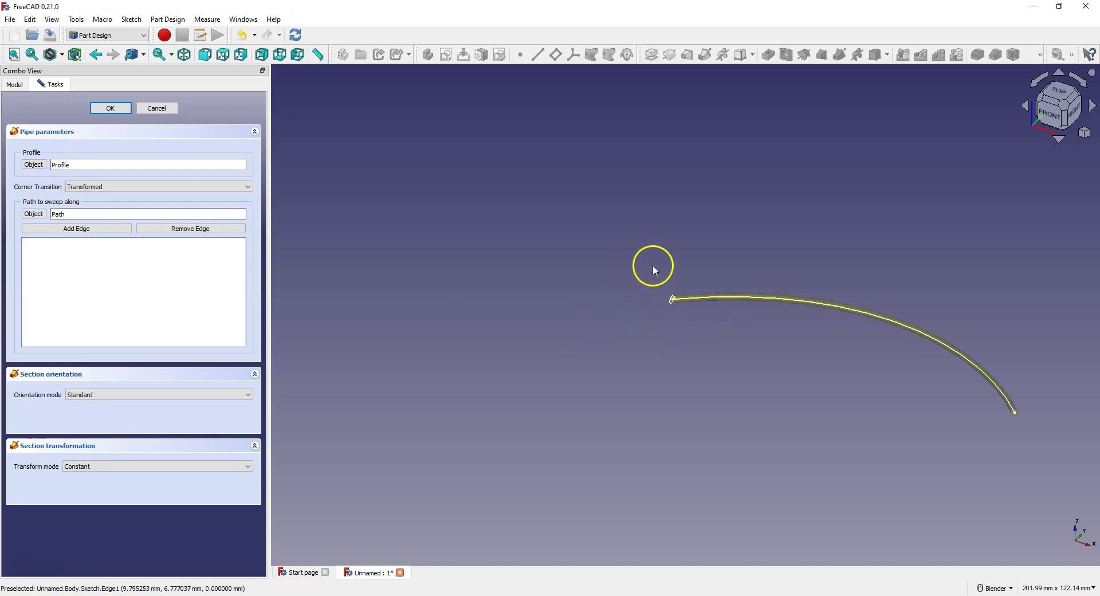
pyautogui.click(117, 110)
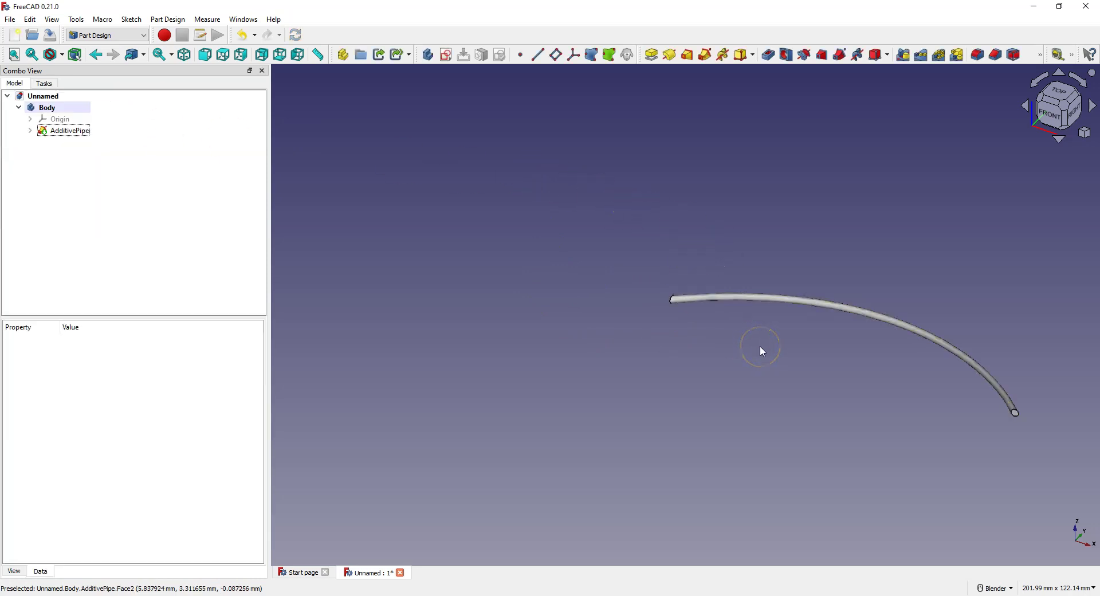
pyautogui.moveTo(692, 289); pyautogui.dragTo(633, 250, button='middle')
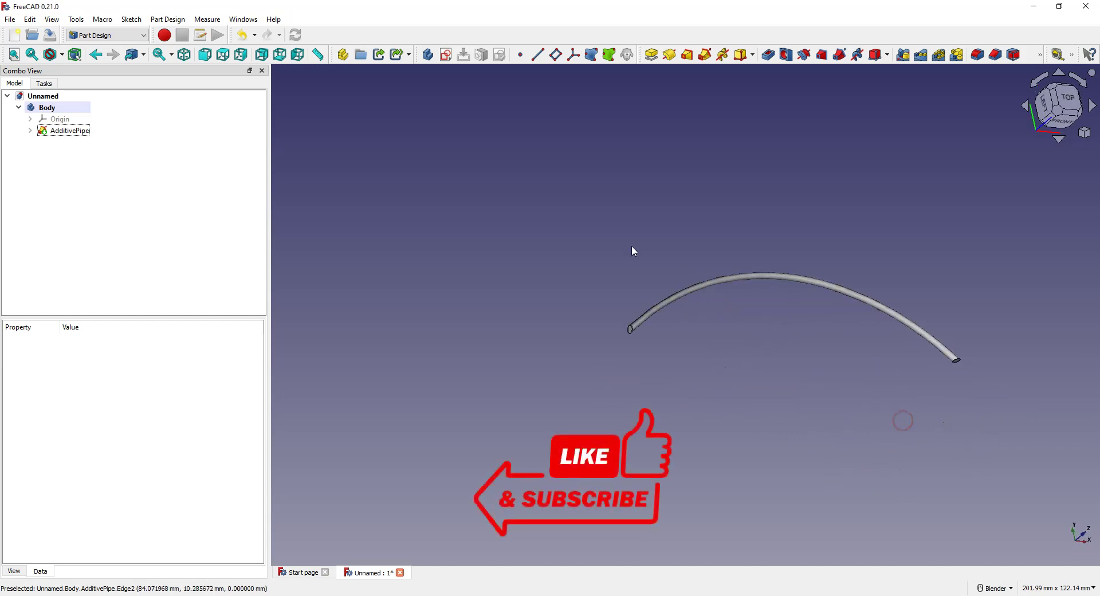